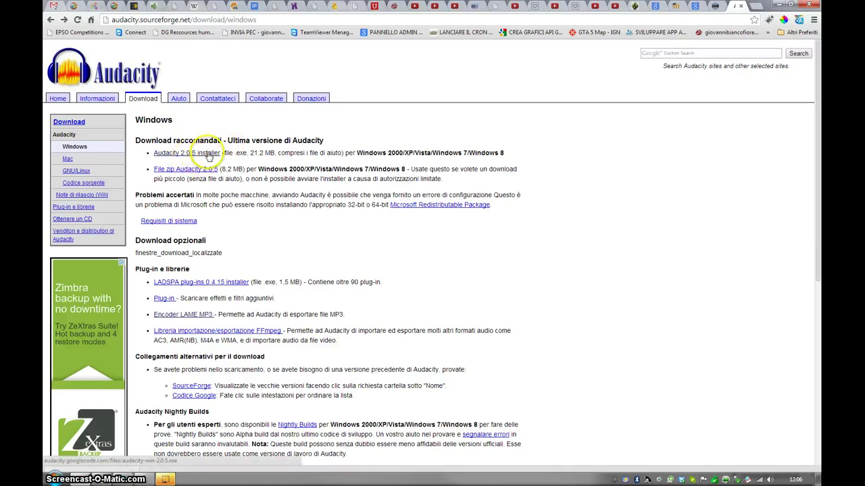
- Download the Audacity 2.0.5 installer for Windows, save it to the Desktop as audacity-win-2.0.5.exe, and show the desktop
left_click(209, 155)
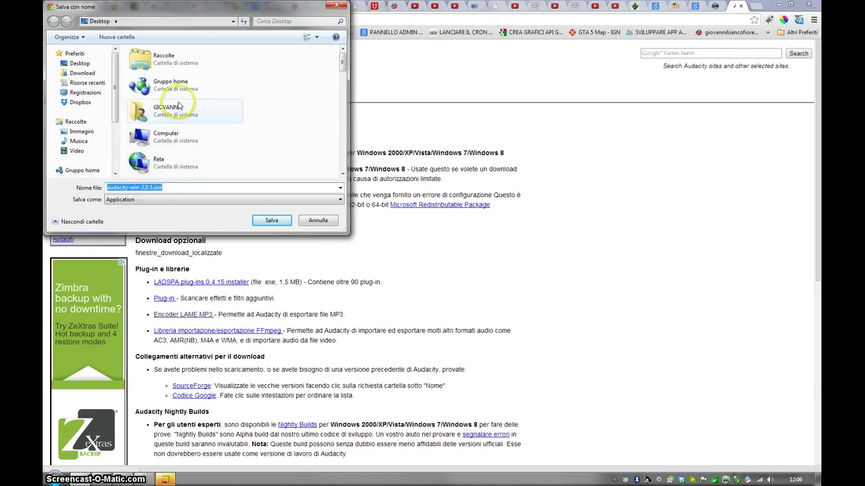
left_click(80, 63)
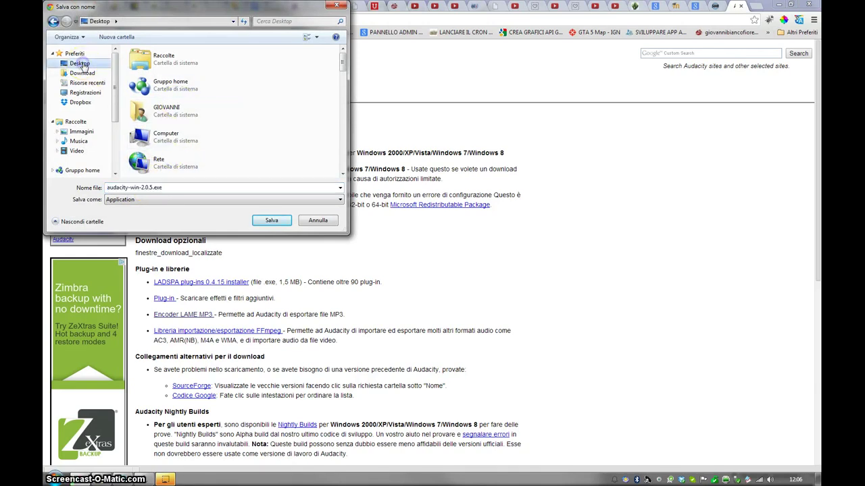
left_click(267, 221)
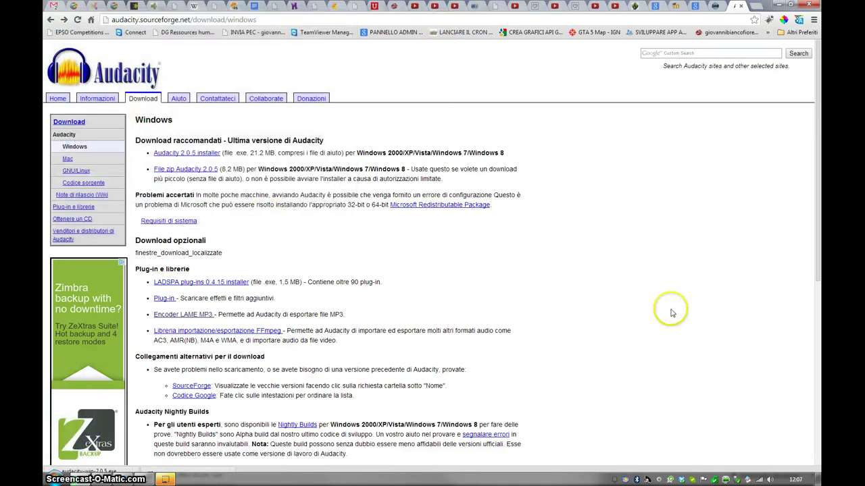
left_click(818, 480)
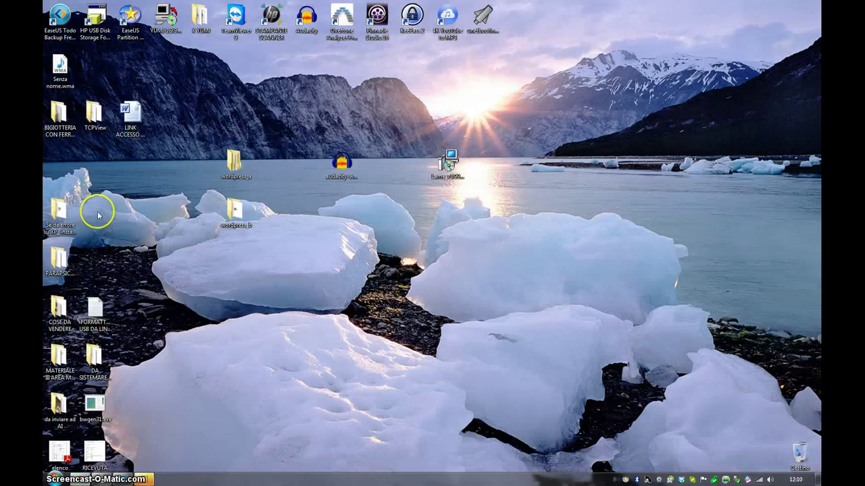
- Shift the LAME and Audacity installer icons slightly across the desktop, keeping them apart side by side
left_click(456, 166)
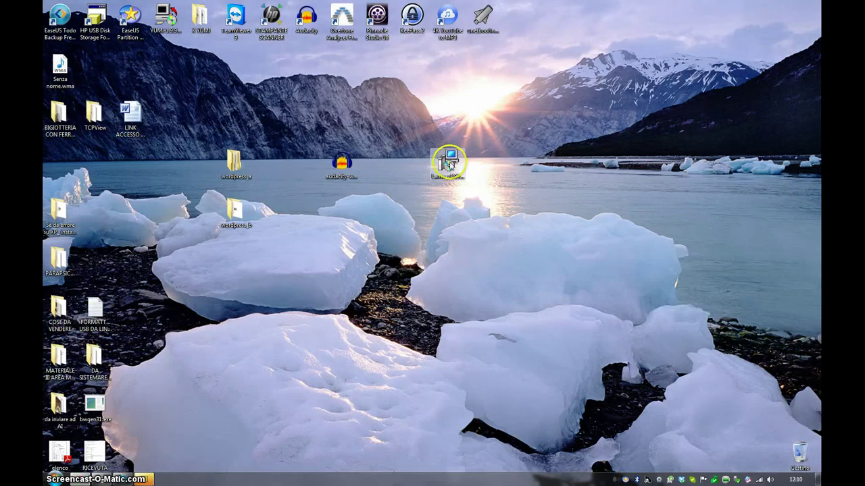
left_click_drag(449, 165, 485, 174)
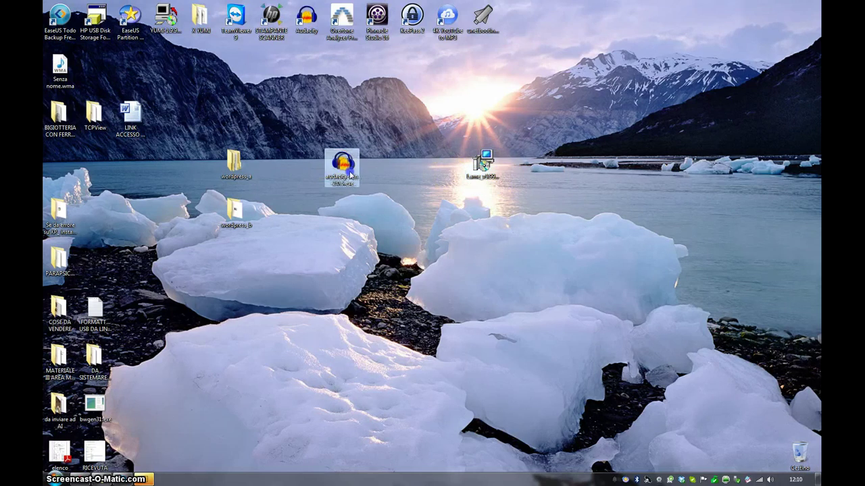
left_click_drag(338, 167, 389, 191)
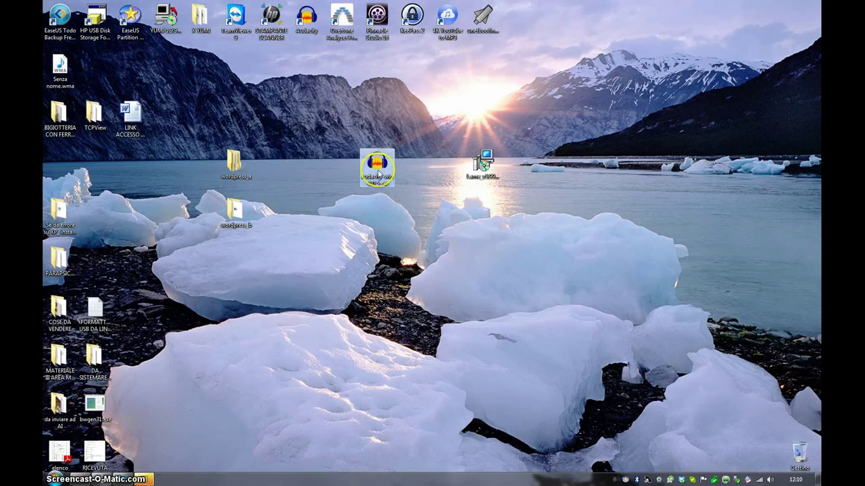
- Run the audacity-win-2.0.5.exe installer from the desktop, allow it to execute, and accept Italiano as the setup language
mouse_move(385, 174)
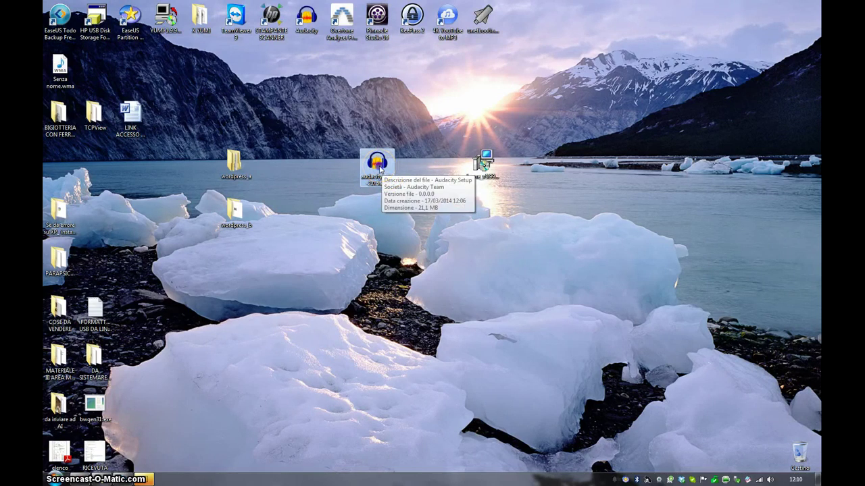
double_click(379, 168)
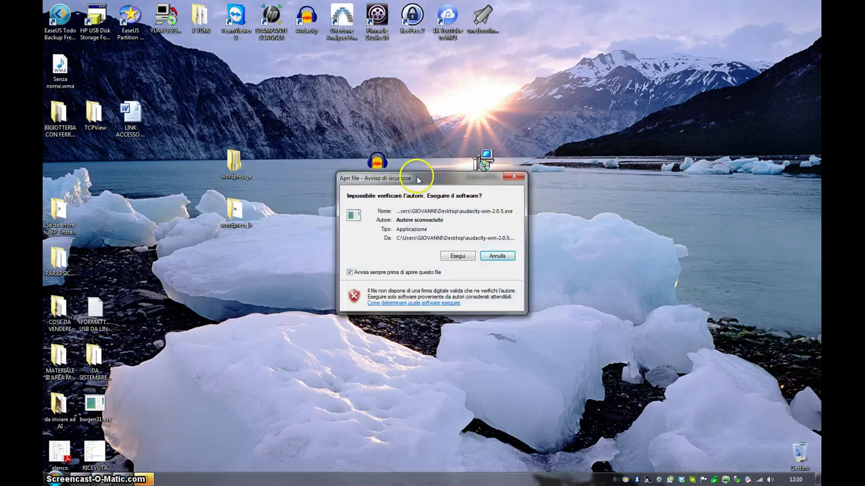
left_click_drag(417, 179, 436, 203)
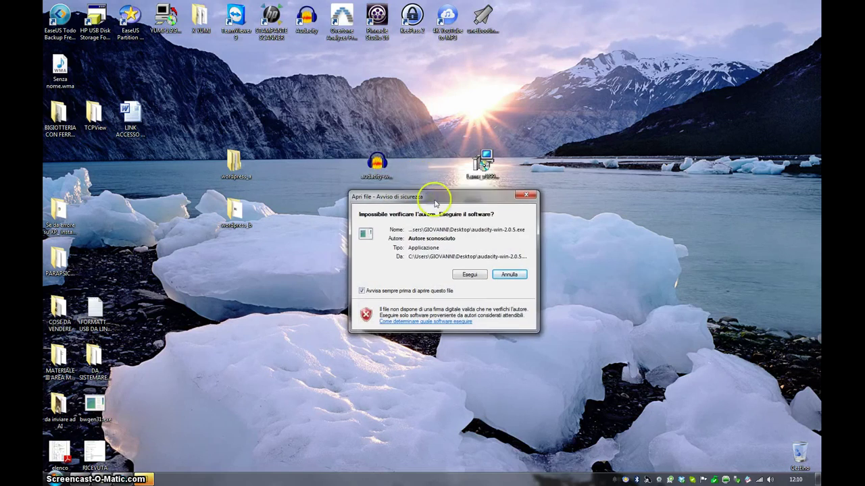
left_click(470, 274)
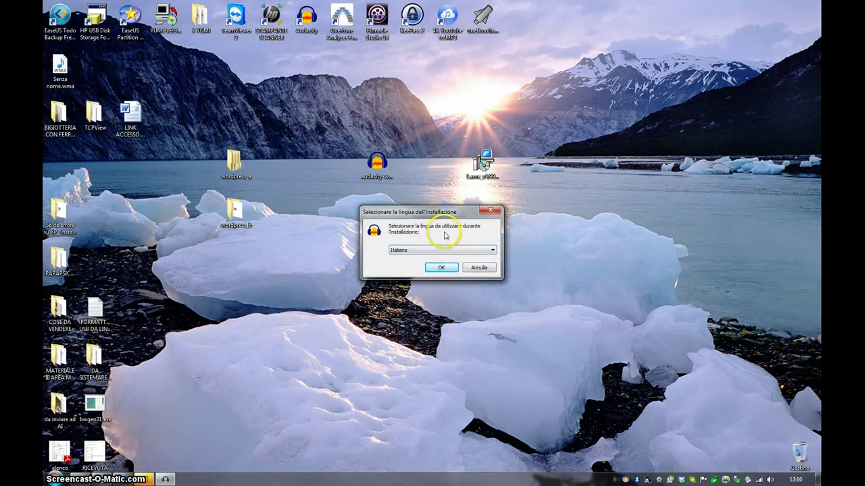
left_click(441, 269)
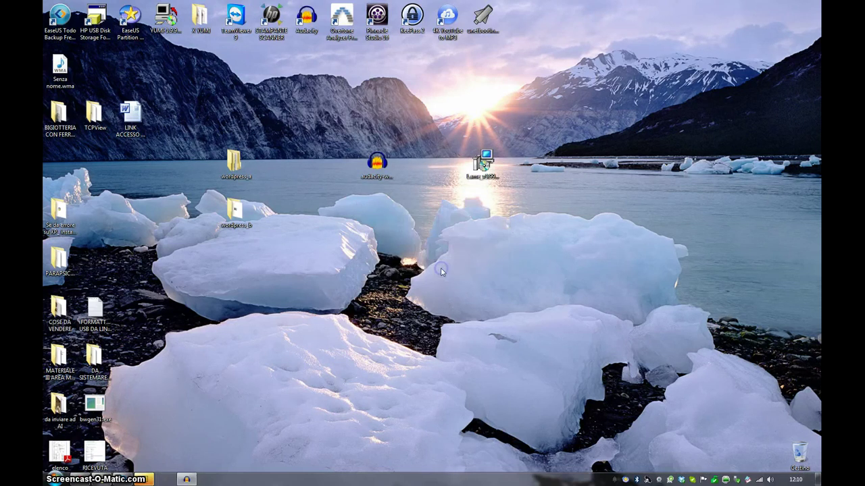
- Advance the Audacity setup to the installation folder page, and exit the setup without installing
left_click(484, 322)
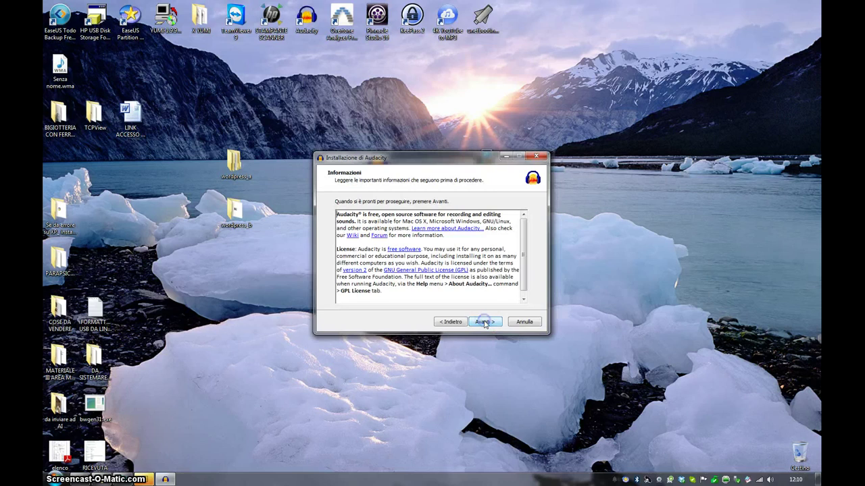
left_click(482, 325)
left_click(483, 323)
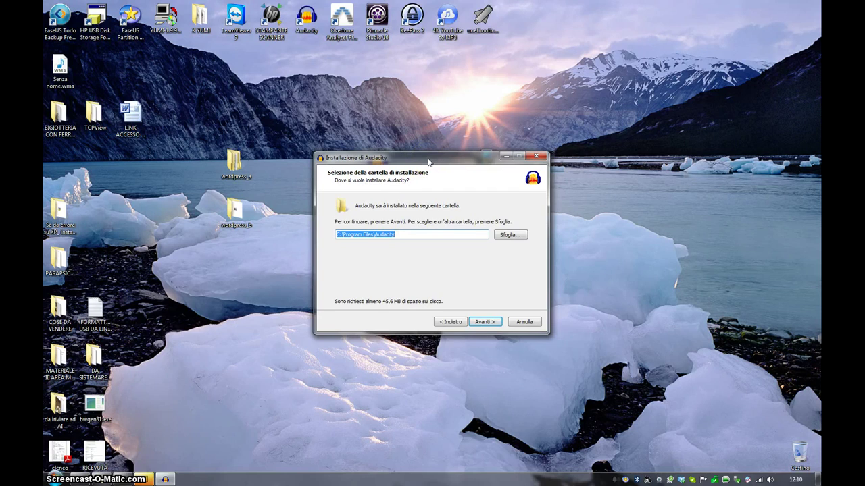
left_click(538, 156)
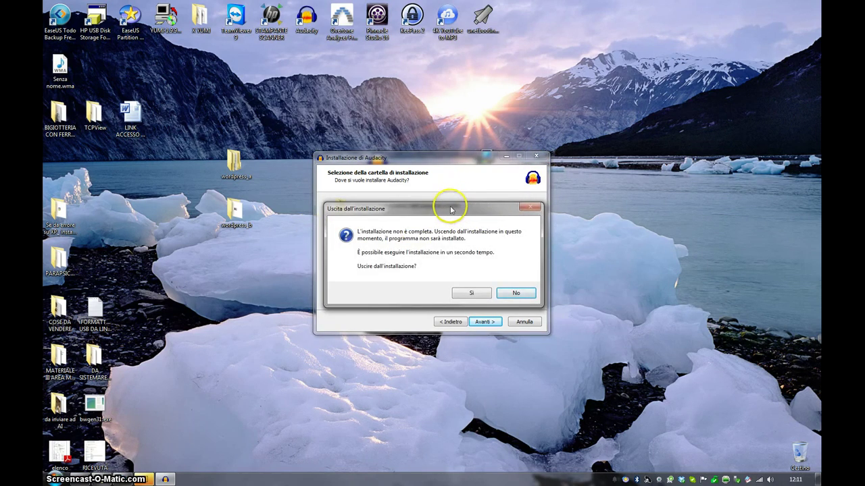
left_click(470, 294)
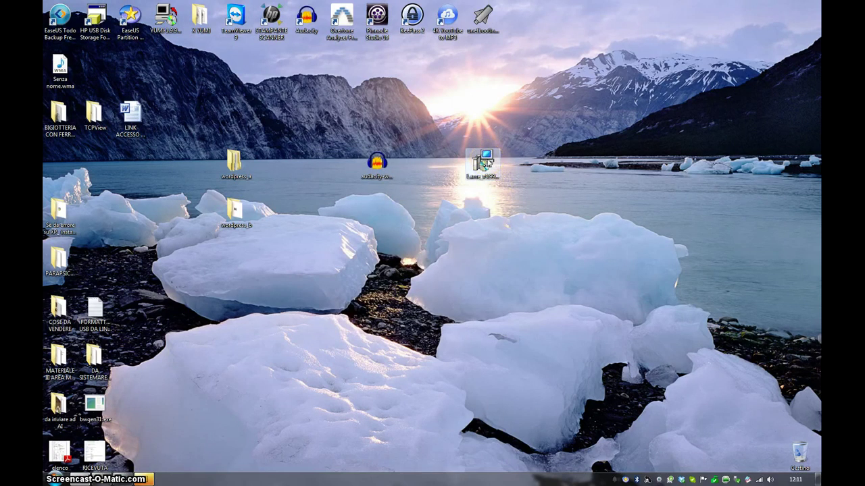
- Run the LAME v3.99.3 for Windows installer from the desktop and allow it to execute
left_click(379, 170)
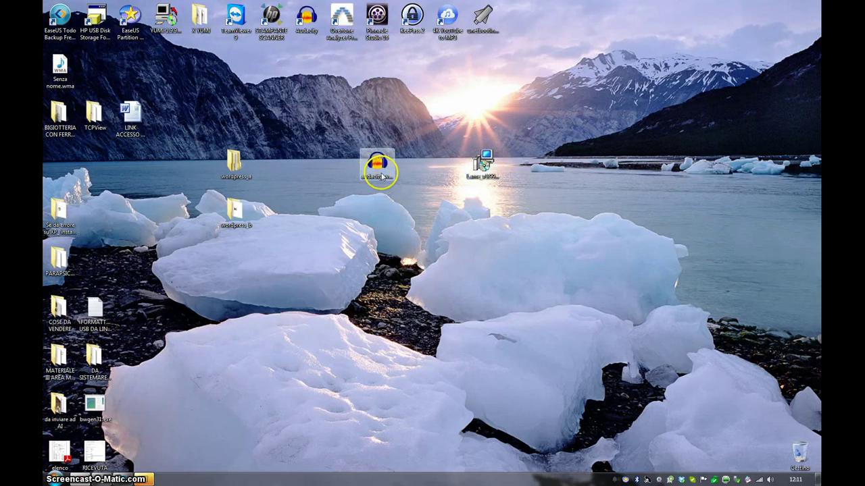
left_click(481, 163)
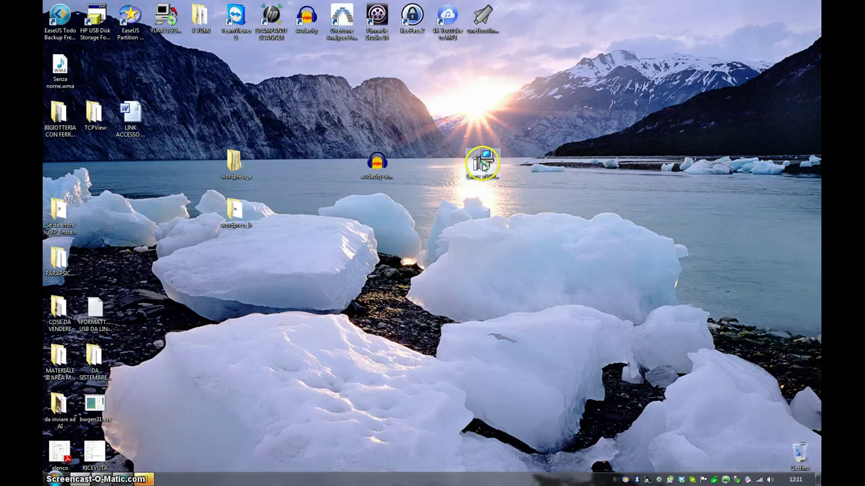
left_click(483, 164)
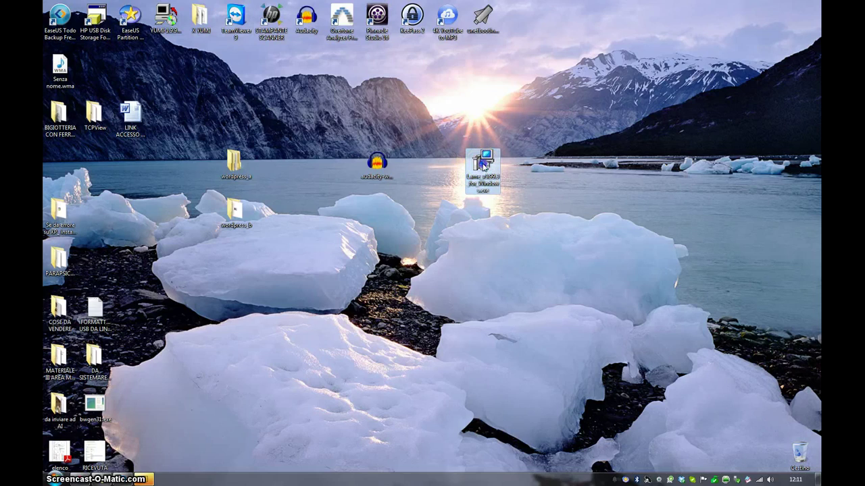
double_click(482, 164)
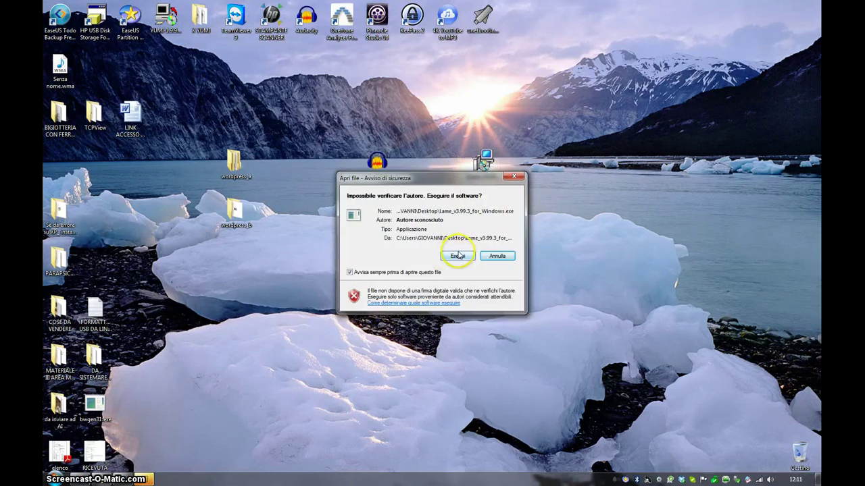
left_click(457, 256)
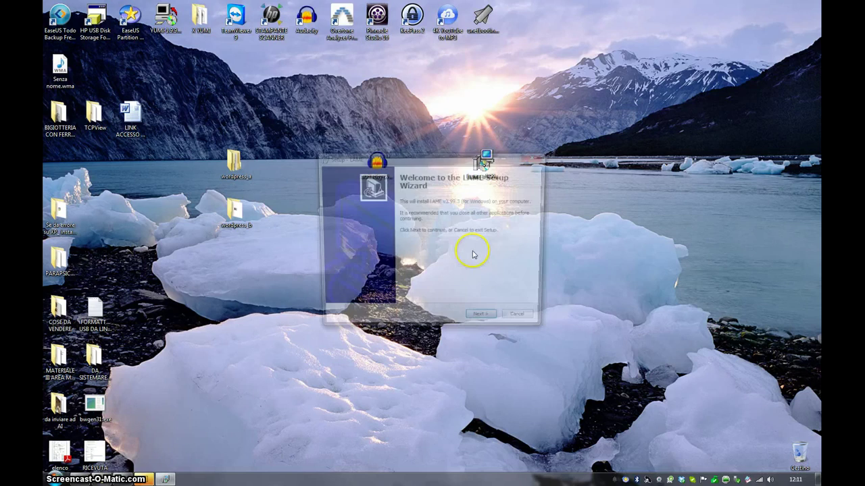
- Advance the LAME setup to the destination location page, highlight part of the folder path, and exit without installing
left_click(481, 321)
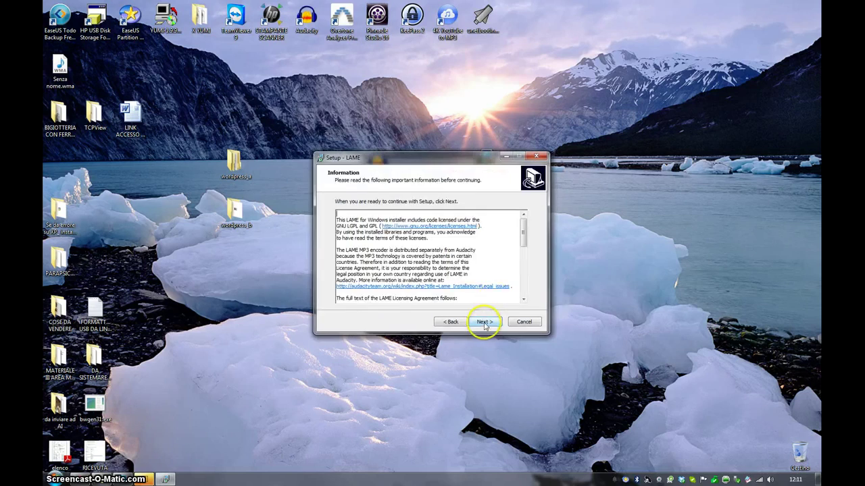
left_click(484, 324)
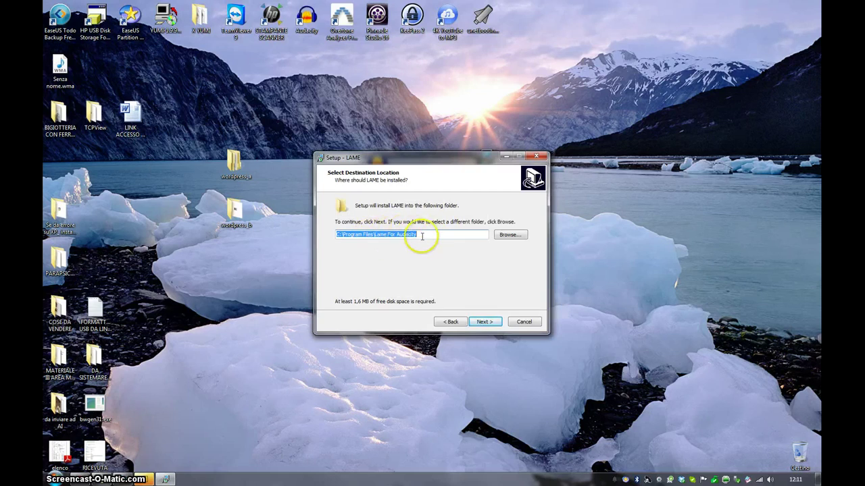
left_click(421, 235)
left_click_drag(367, 235, 426, 245)
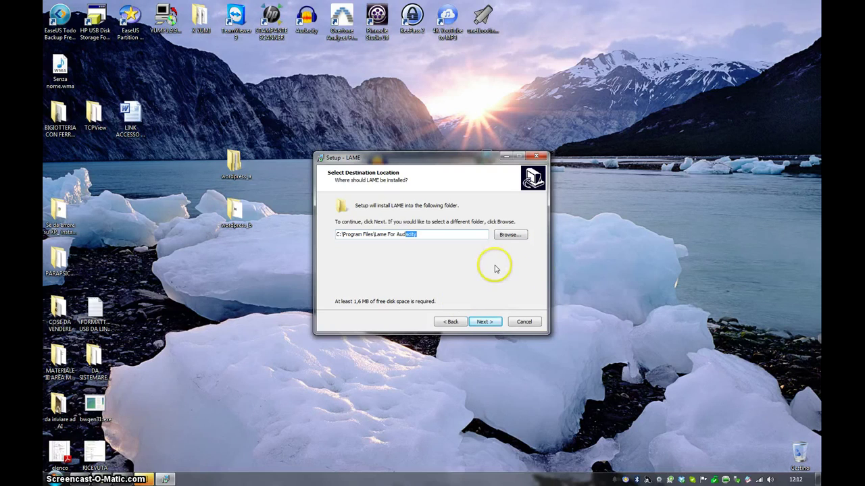
left_click(524, 322)
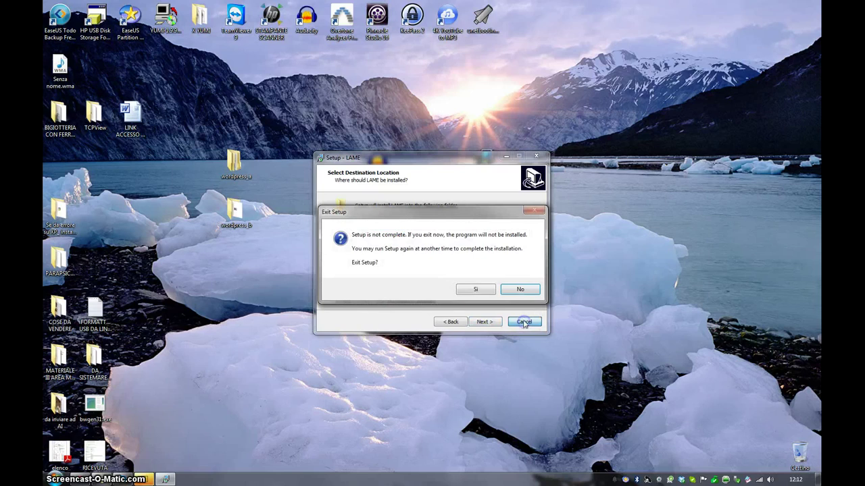
left_click(476, 291)
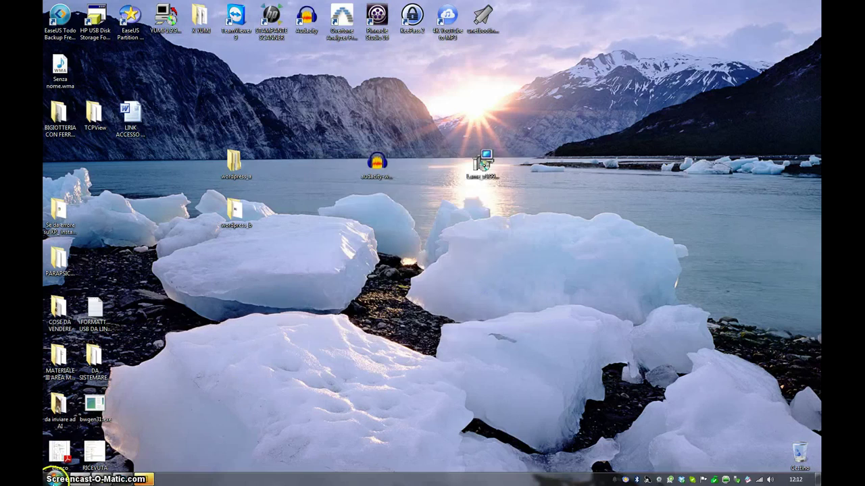
- Move the Audacity shortcut below the upper row of desktop icons and launch Audacity from it
left_click(53, 479)
left_click(264, 409)
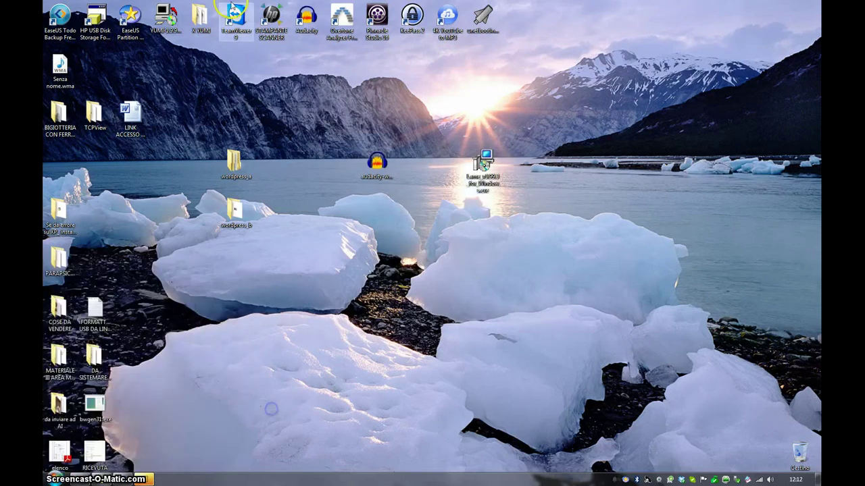
left_click_drag(306, 17, 296, 149)
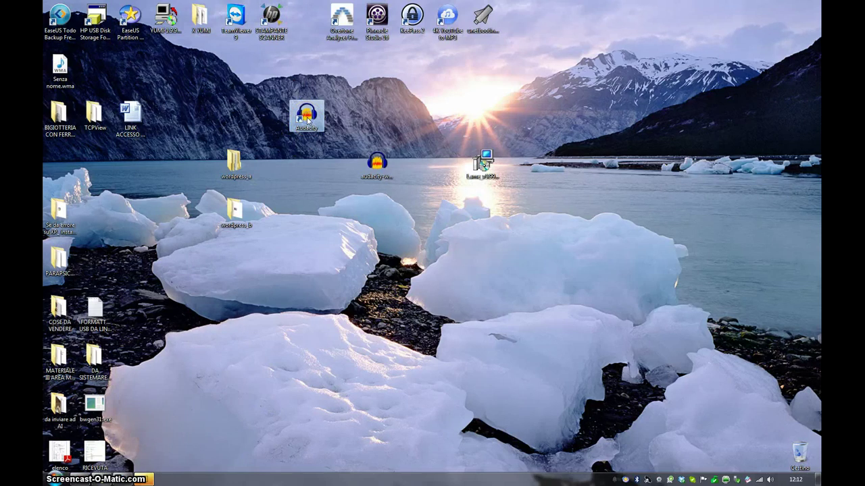
double_click(312, 116)
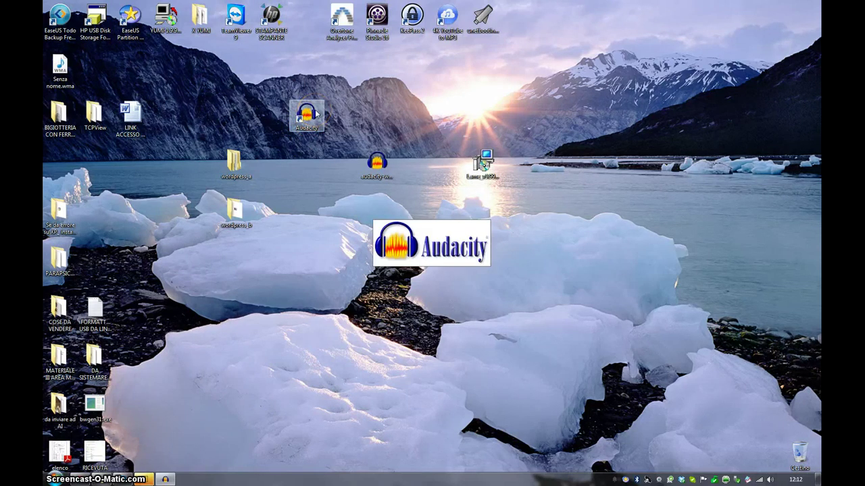
left_click(300, 117)
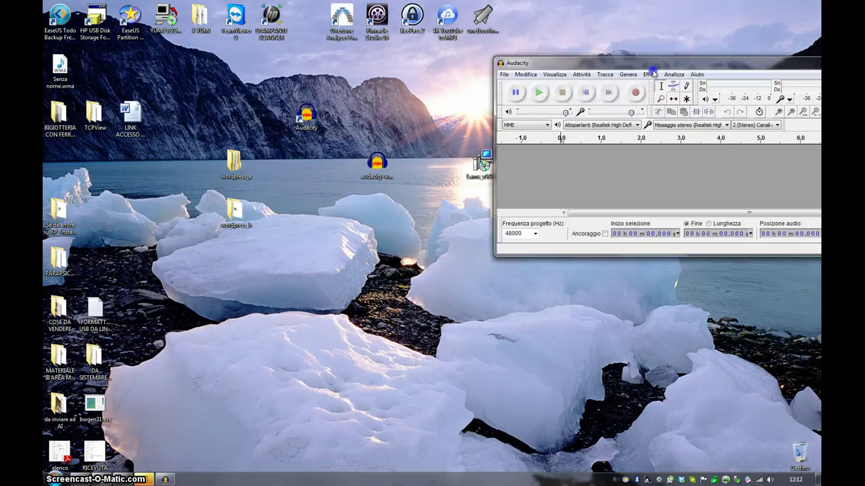
- Move the Audacity window fully into view and place the Senza nome.wma file on the desktop beside it
left_click_drag(688, 68, 454, 78)
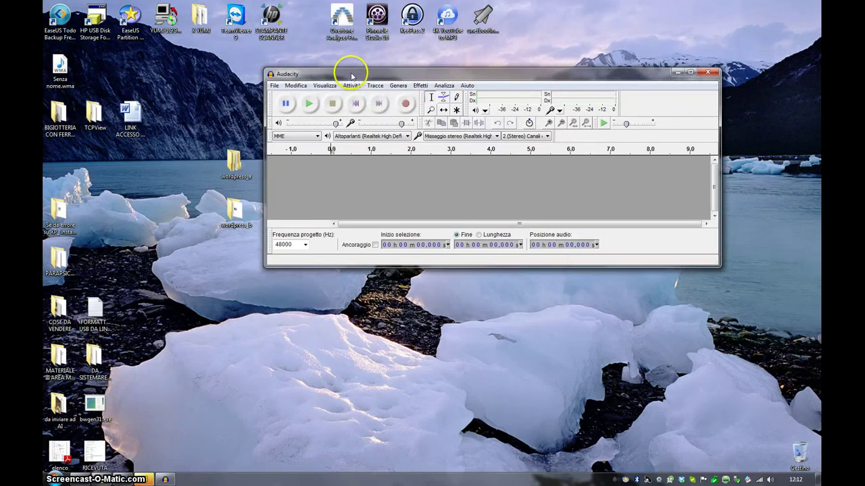
left_click_drag(351, 74, 362, 75)
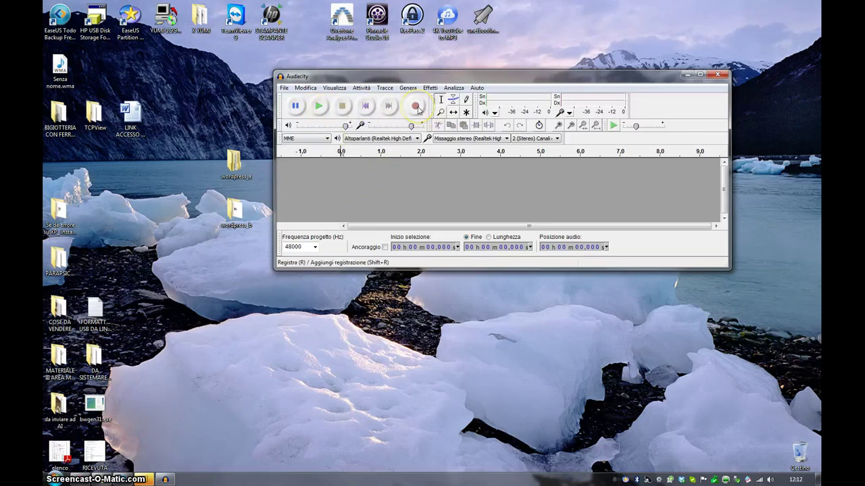
left_click_drag(445, 77, 453, 85)
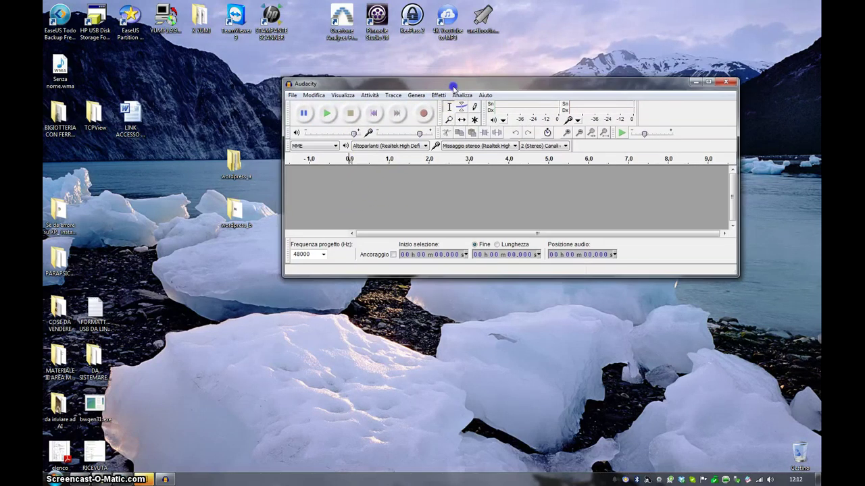
left_click_drag(61, 64, 213, 329)
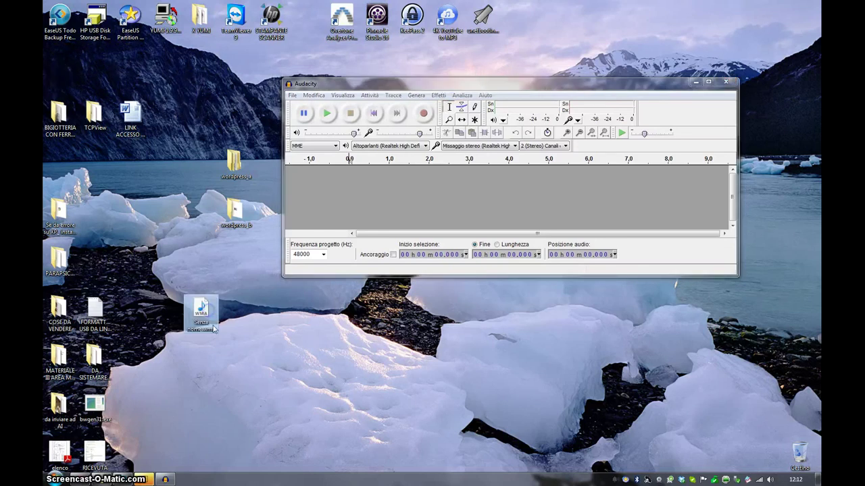
left_click(214, 329)
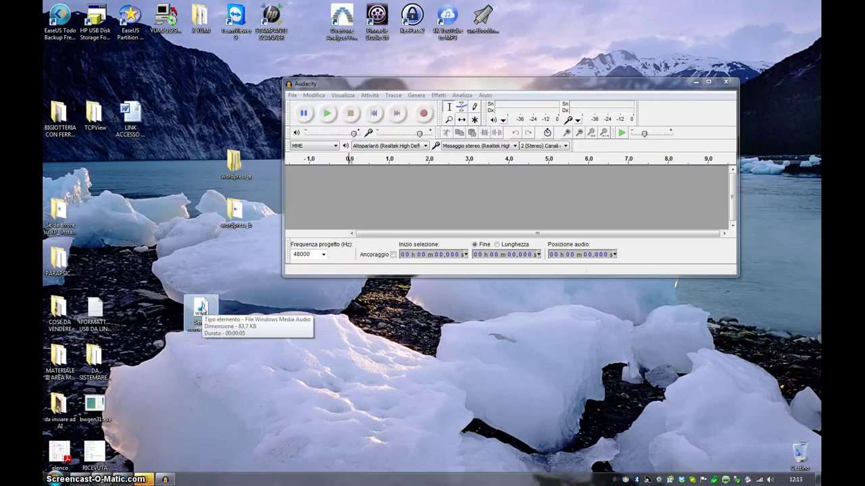
- Move Senza nome.wma on the desktop below the wordpress_b folder, and bring up Audacity's open-file dialog at the Desktop location
left_click_drag(201, 307, 233, 273)
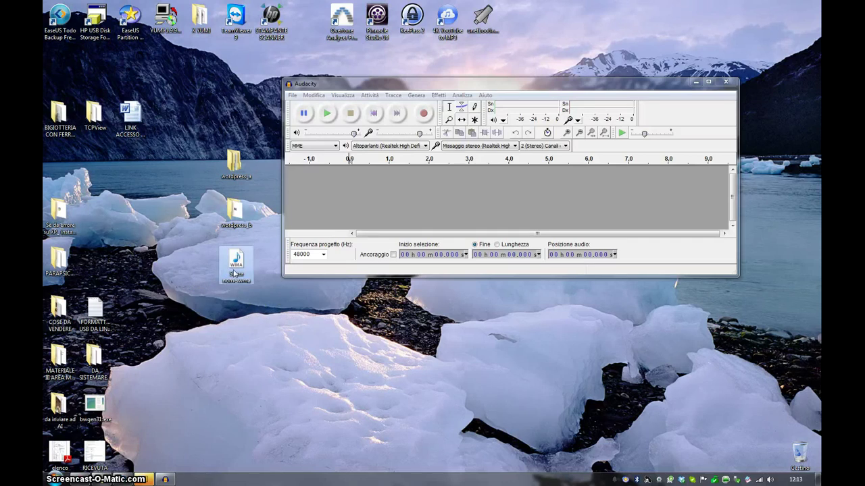
left_click(292, 96)
left_click(308, 117)
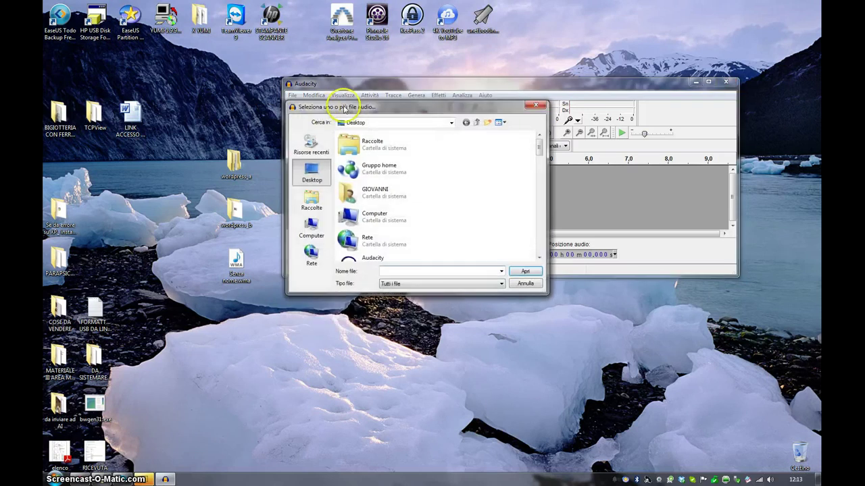
left_click(314, 170)
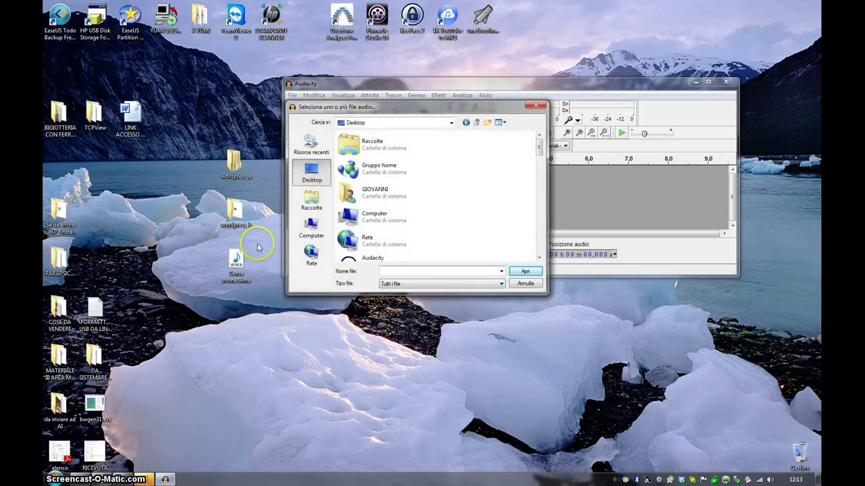
- Find Senza nome.wma in the Desktop file list and open it as an audio track
left_click_drag(539, 152, 541, 214)
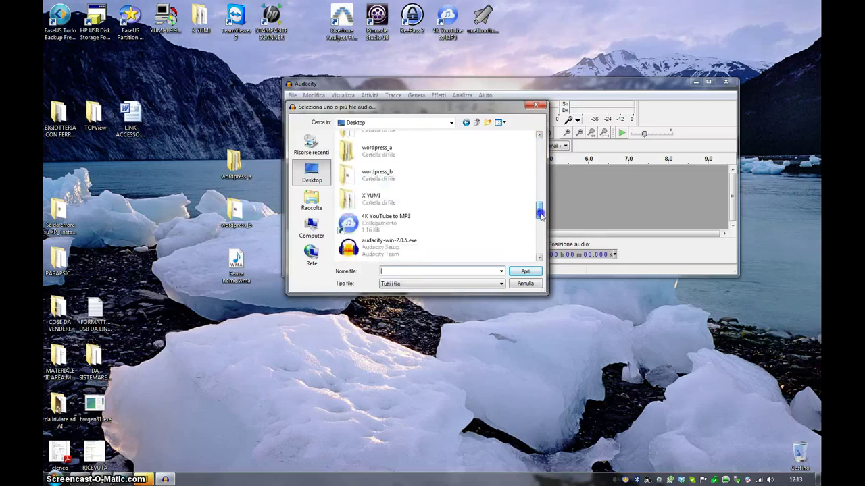
left_click(377, 195)
key("Up")
key("Up")
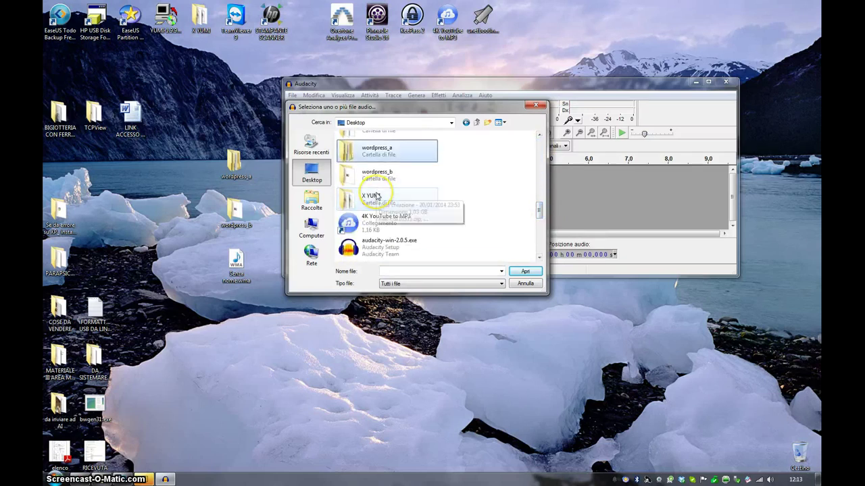
key("Down")
key("Up")
key("Down")
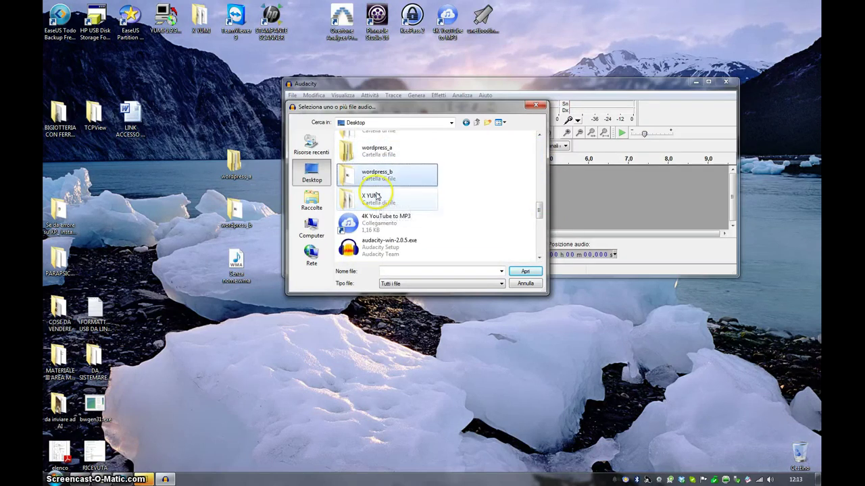
key("Up")
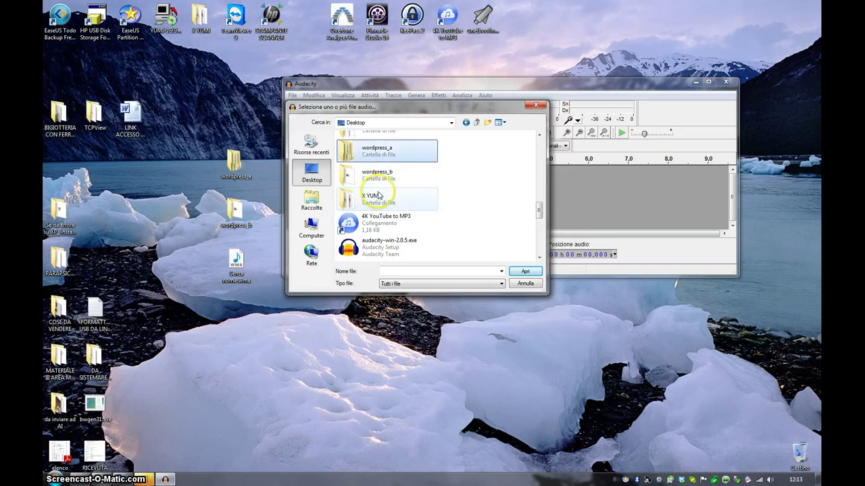
left_click(430, 208)
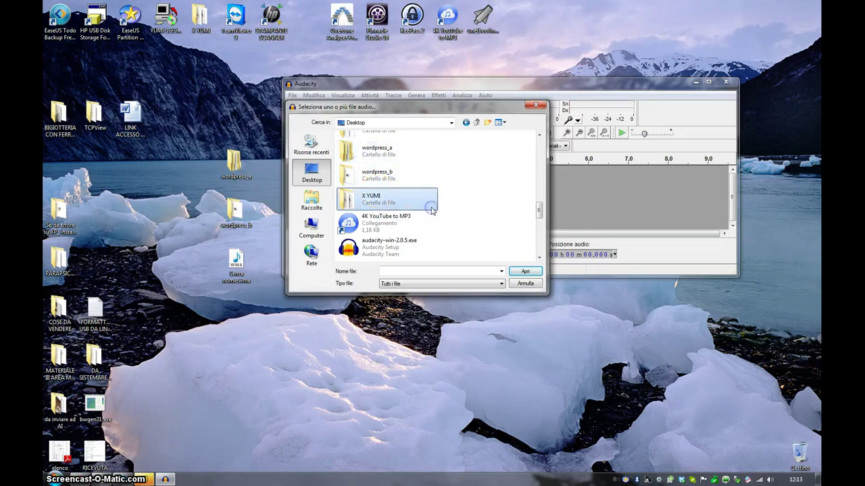
scroll(387, 205, "down", 3)
left_click(387, 204)
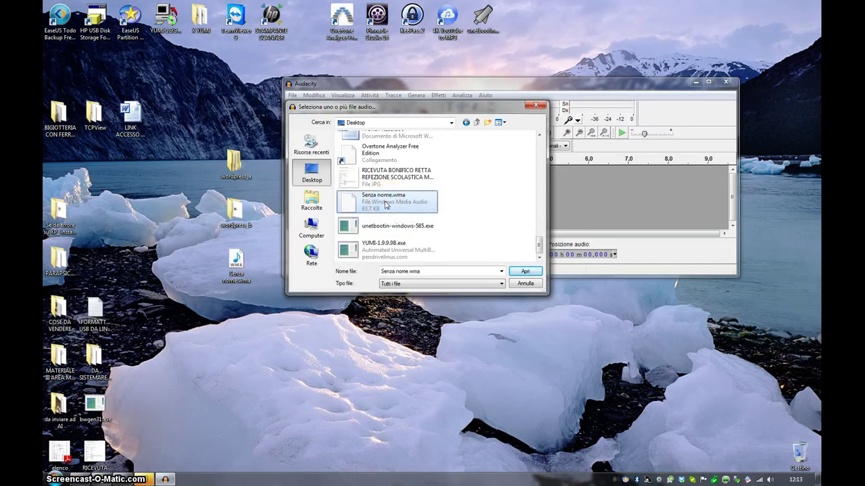
left_click(525, 271)
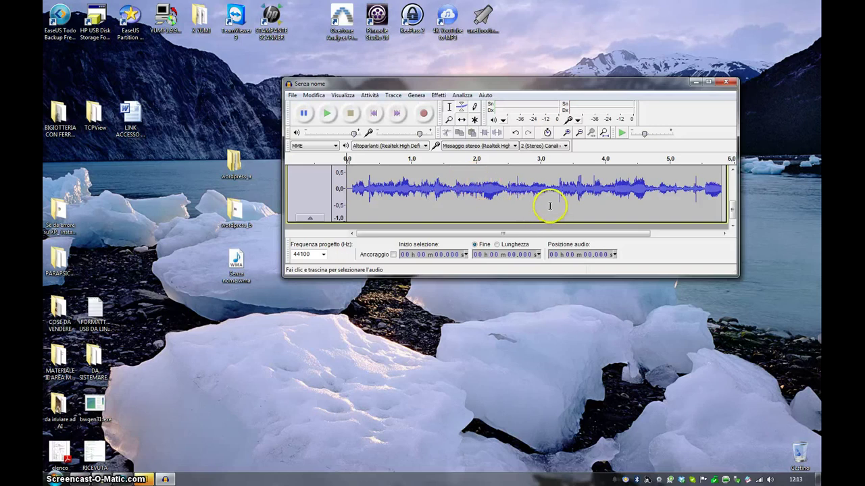
- Move the Audacity window lower on the desktop and export the audio to the Desktop as an MP3 file named ssss, with empty metadata
left_click_drag(450, 84, 469, 210)
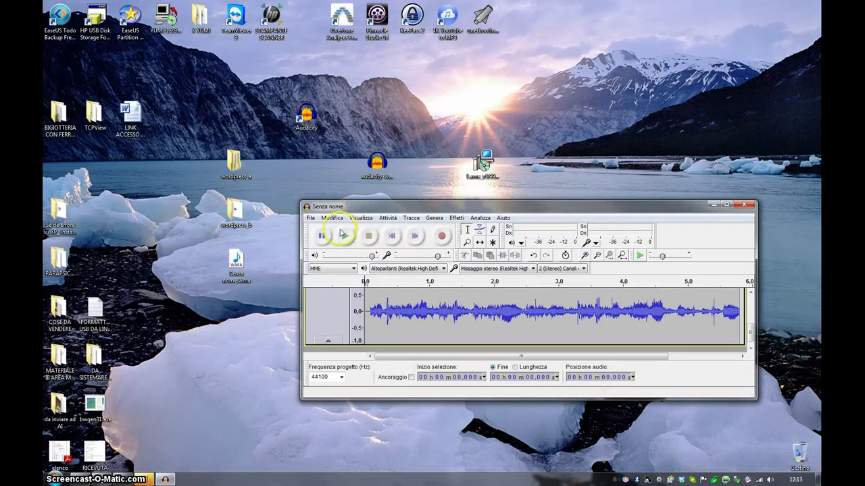
left_click(311, 219)
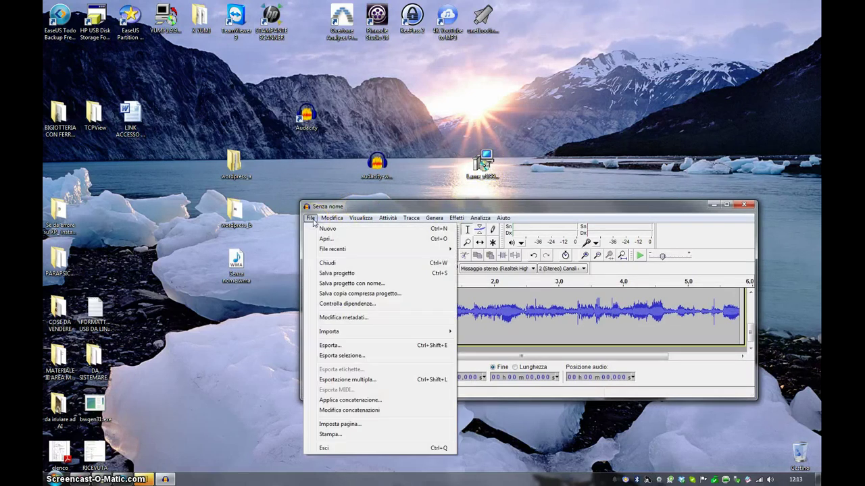
left_click(336, 346)
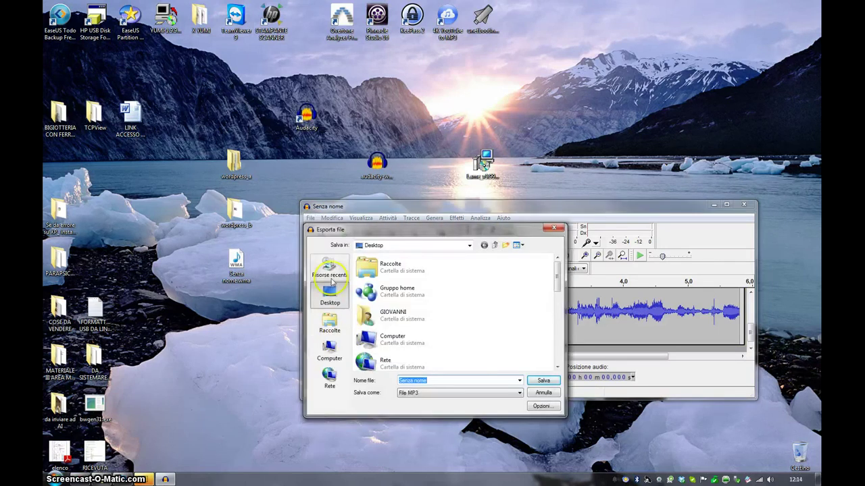
left_click(431, 380)
type("ssss")
left_click(515, 393)
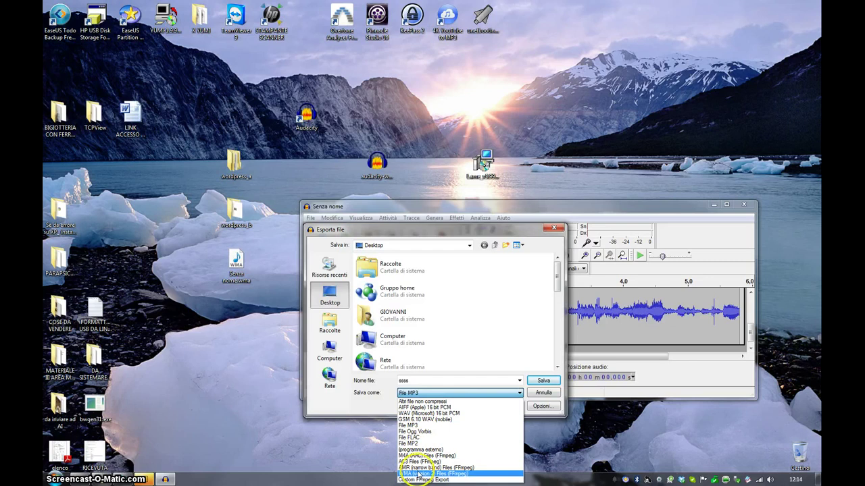
left_click(417, 427)
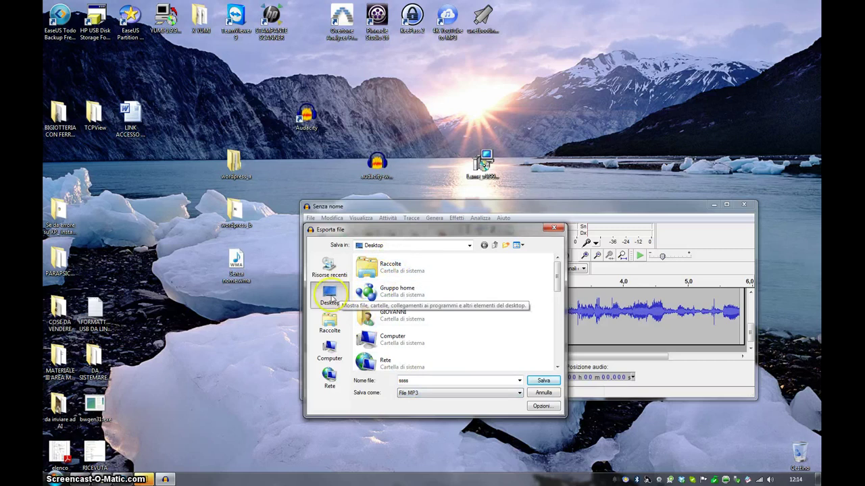
left_click(546, 382)
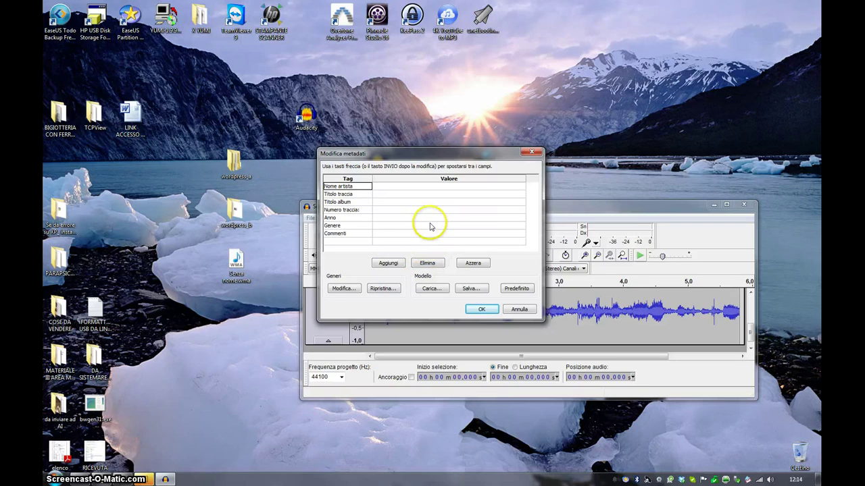
left_click(482, 310)
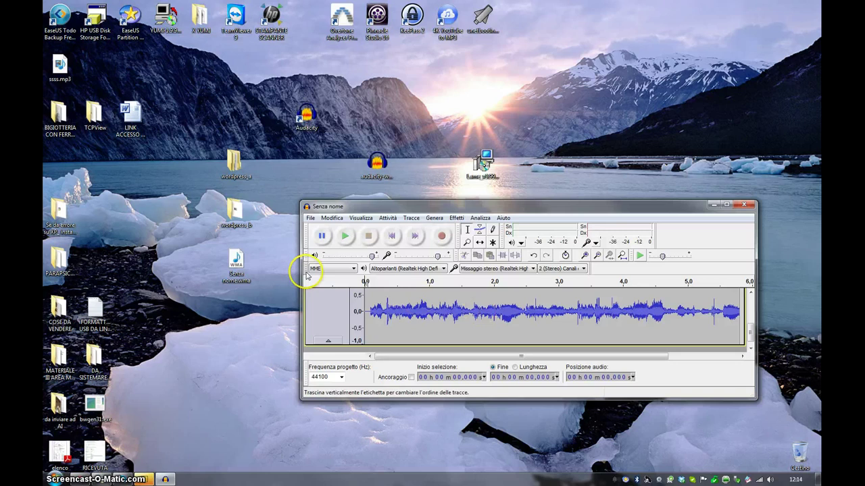
- Place Senza nome.wma and the exported ssss.mp3 near each other beside the Audacity window, and select each file in turn
left_click(236, 272)
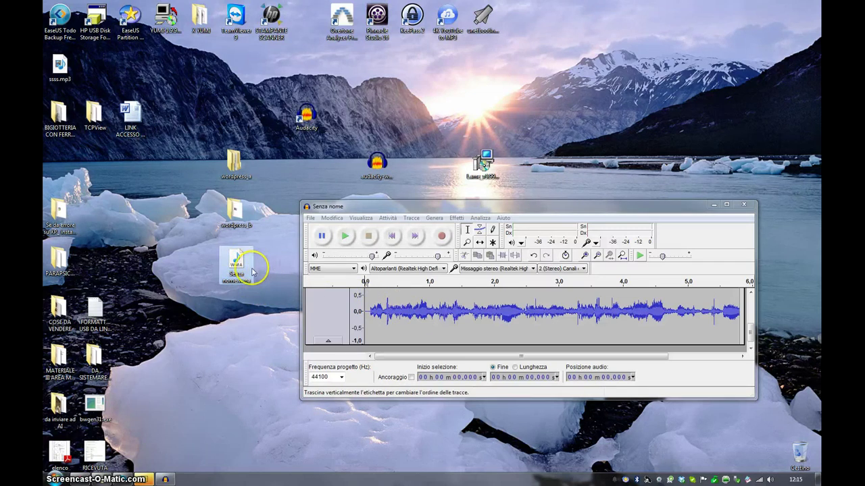
mouse_move(244, 271)
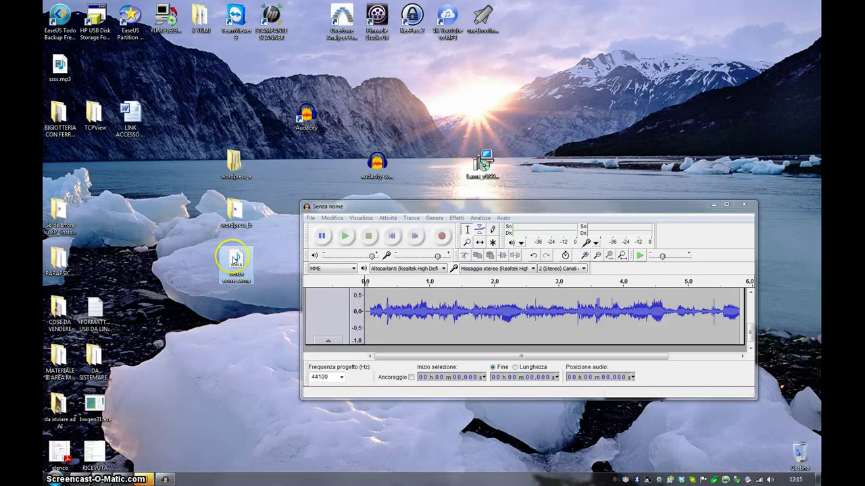
left_click_drag(234, 258, 218, 264)
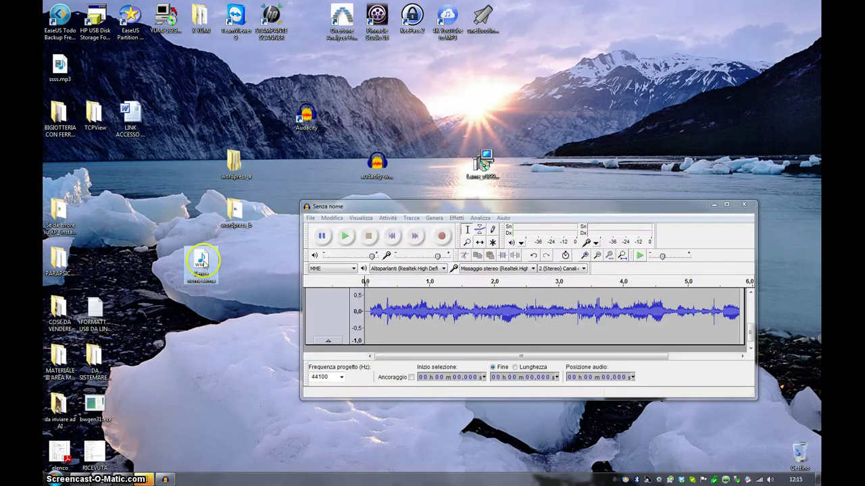
left_click_drag(60, 68, 233, 325)
left_click(207, 286, "ctrl")
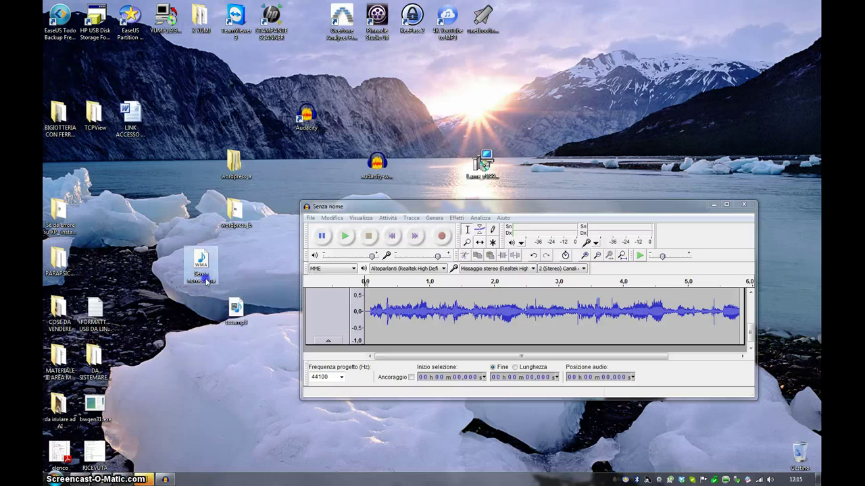
left_click(240, 324)
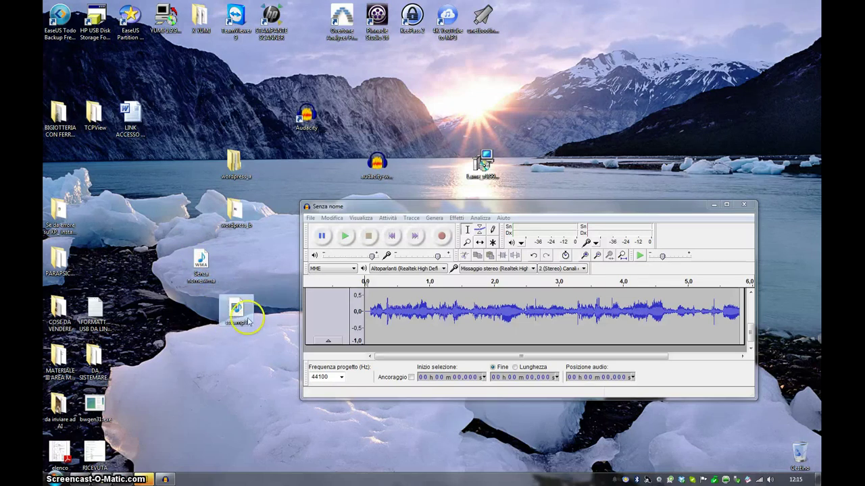